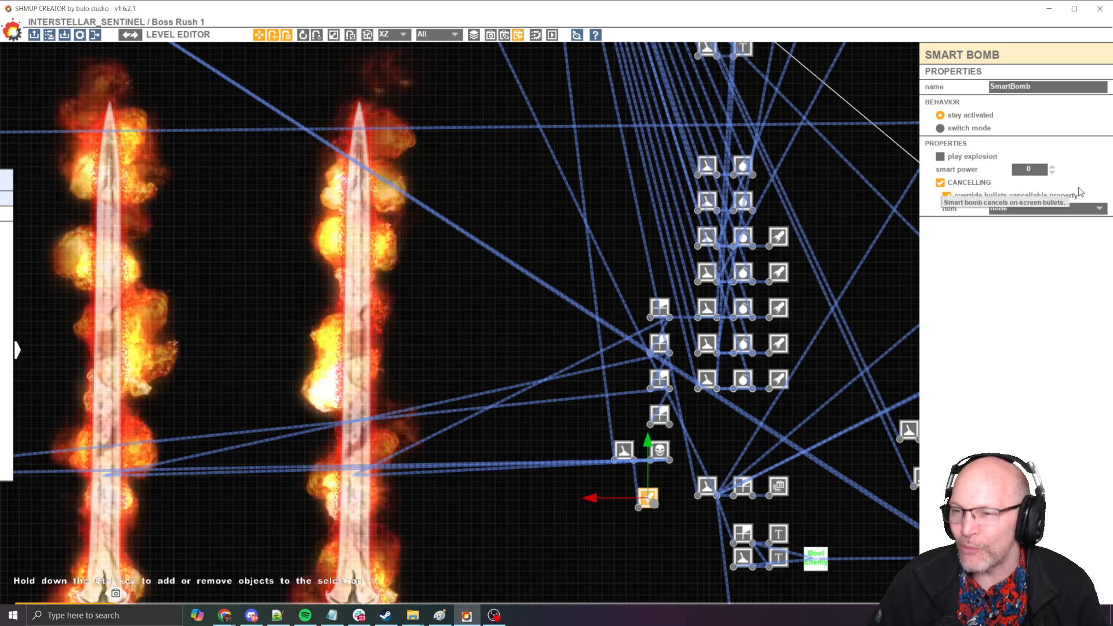
Turn off cancelling on the selected smart bomb and check the game-wide smart bomb item settings
{"action": "left_click", "coordinate": [940, 182]}
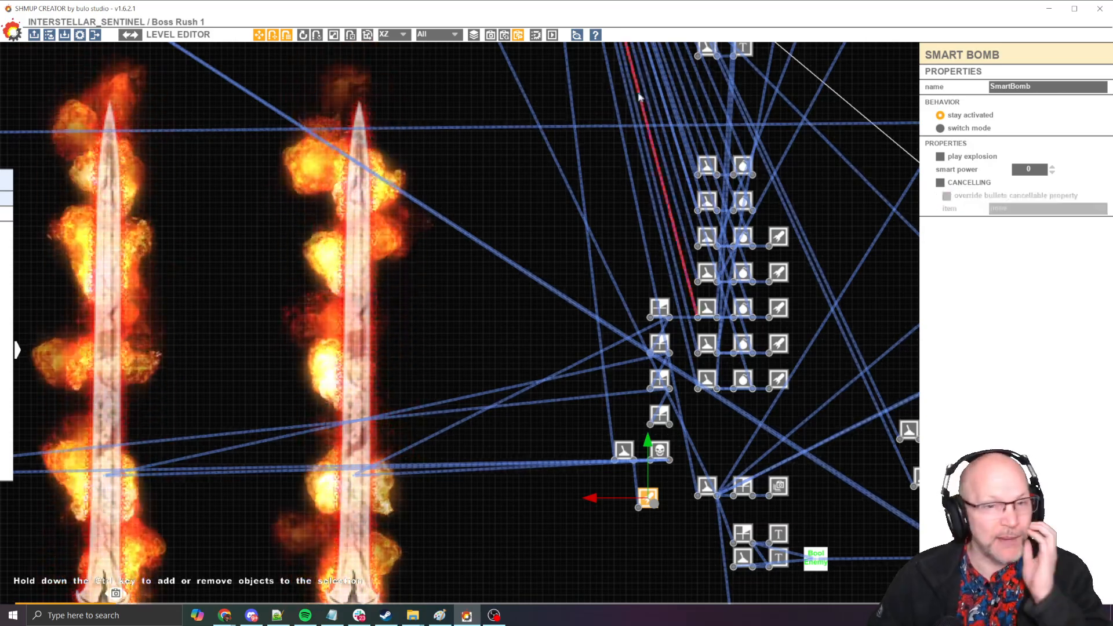
{"action": "left_click", "coordinate": [133, 35]}
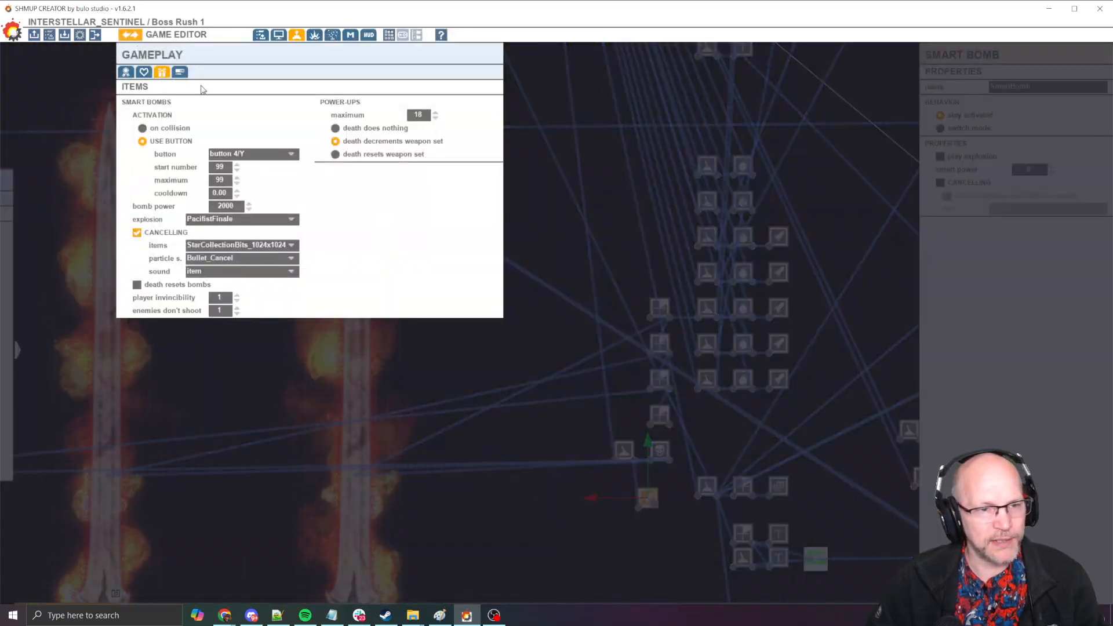
{"action": "left_click", "coordinate": [129, 35]}
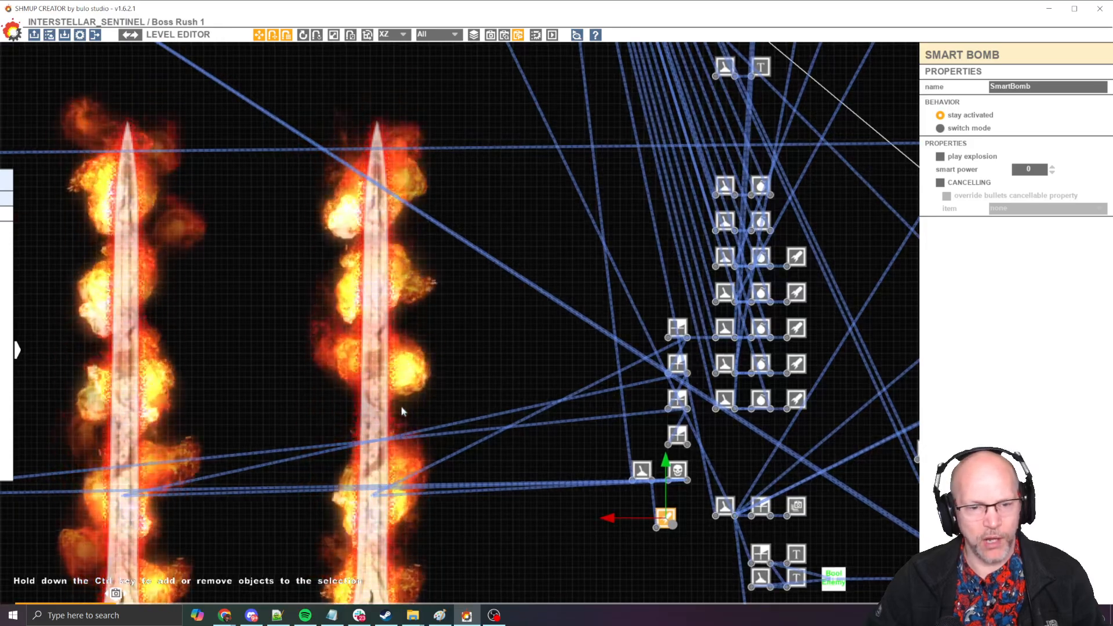
Select the rightmost flaming sword enemy and examine its gameplay settings
{"action": "left_click", "coordinate": [381, 406]}
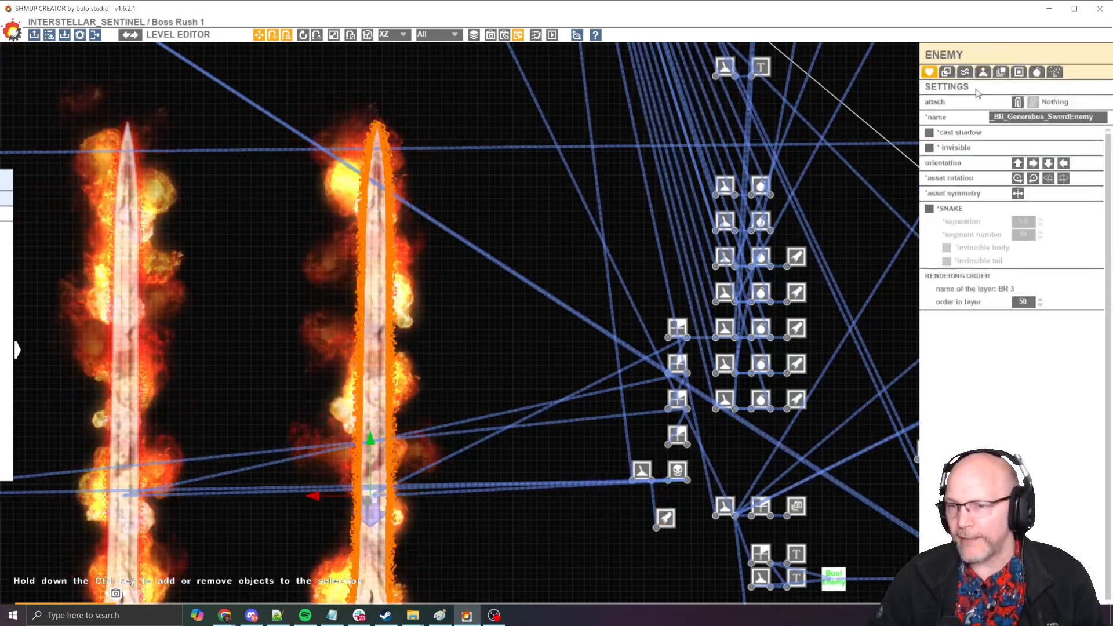
{"action": "left_click", "coordinate": [982, 72]}
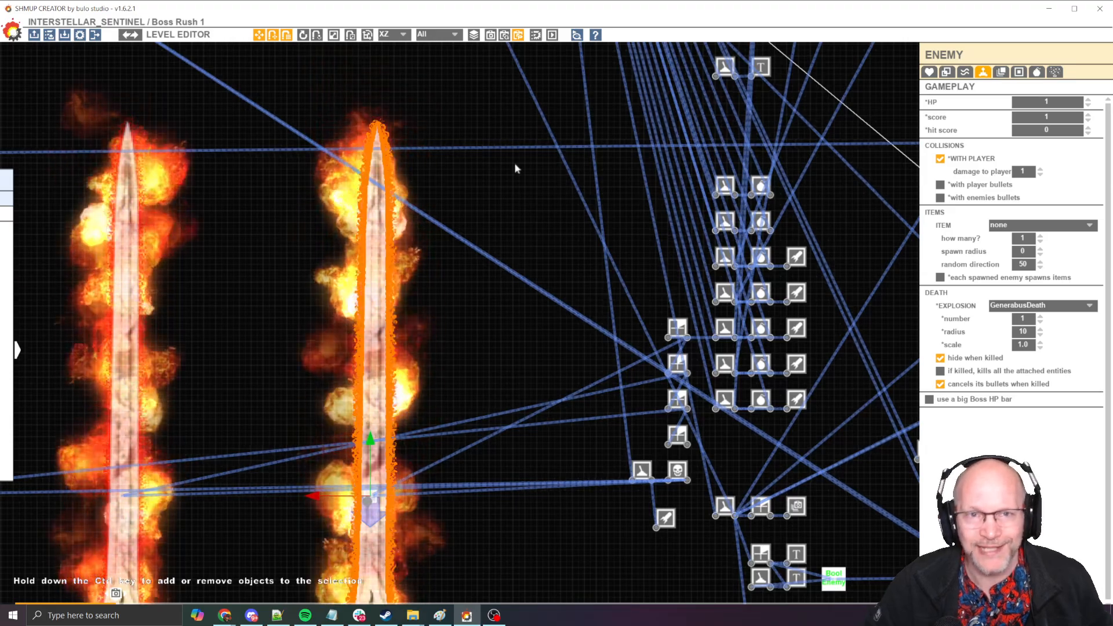
{"action": "middle_click_drag", "start_coordinate": [513, 162], "coordinate": [532, 190]}
{"action": "scroll", "coordinate": [532, 190], "scroll_direction": "down", "scroll_amount": 3}
{"action": "middle_click_drag", "start_coordinate": [543, 85], "coordinate": [595, 216]}
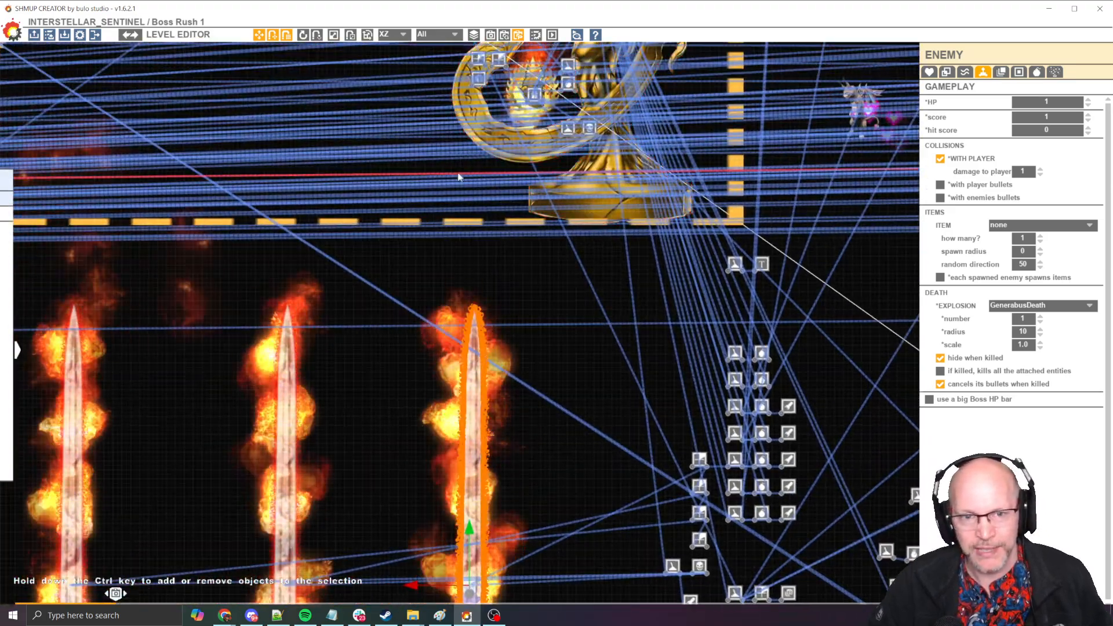
{"action": "middle_click_drag", "start_coordinate": [435, 153], "coordinate": [456, 176]}
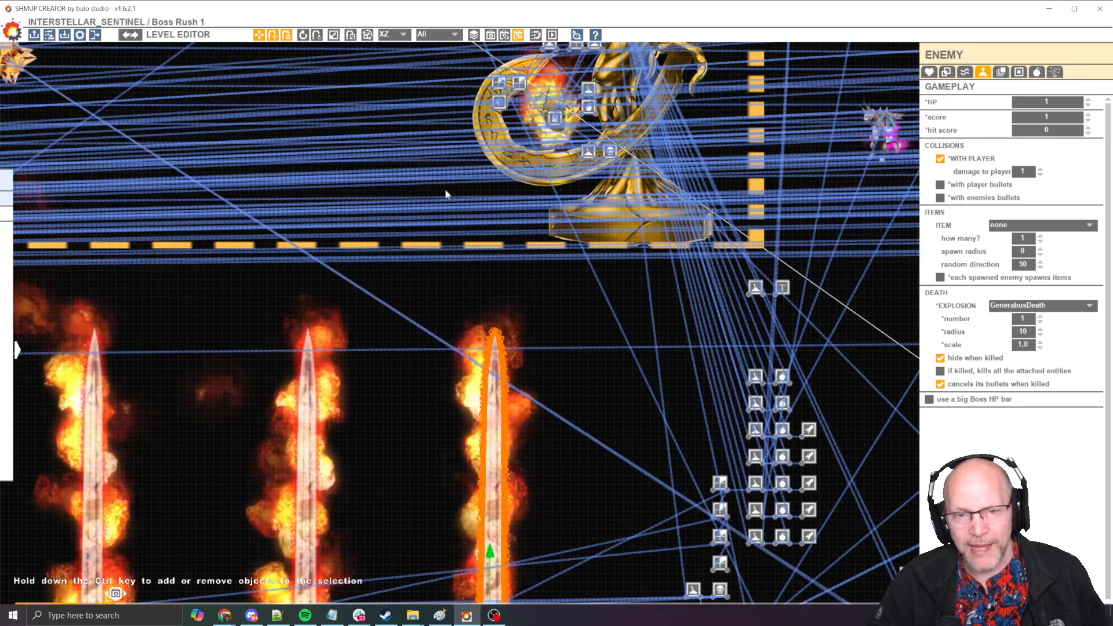
{"action": "middle_click_drag", "start_coordinate": [638, 342], "coordinate": [641, 193]}
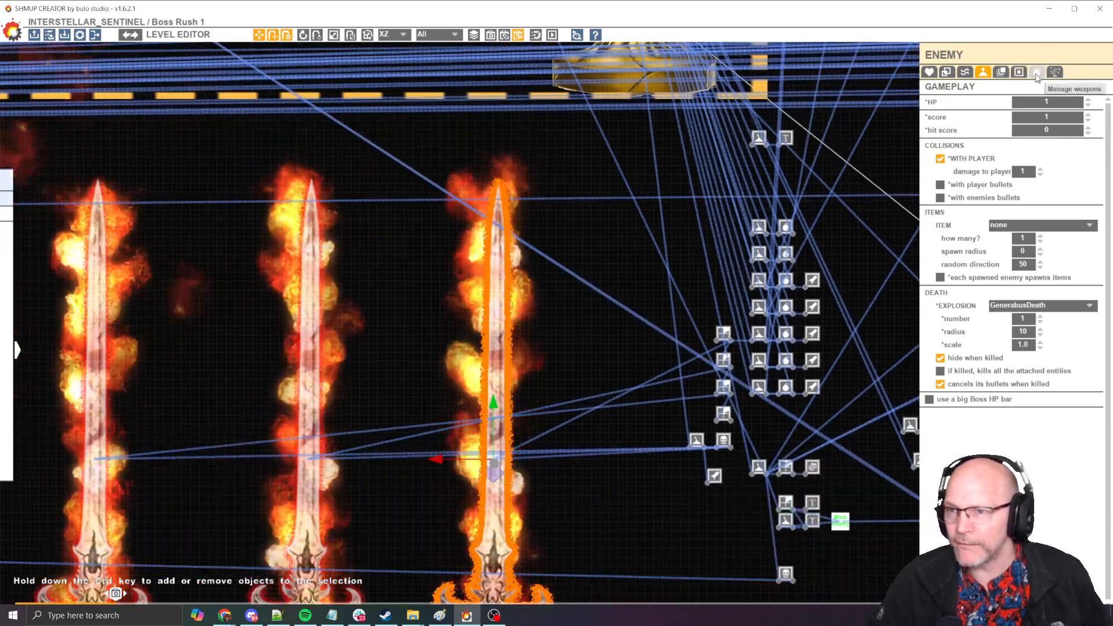
In the sword enemy's weapon editor, switch the first weapon's bullets to cancellable and back to non-cancellable
{"action": "left_click", "coordinate": [1036, 71]}
{"action": "left_click", "coordinate": [1023, 102]}
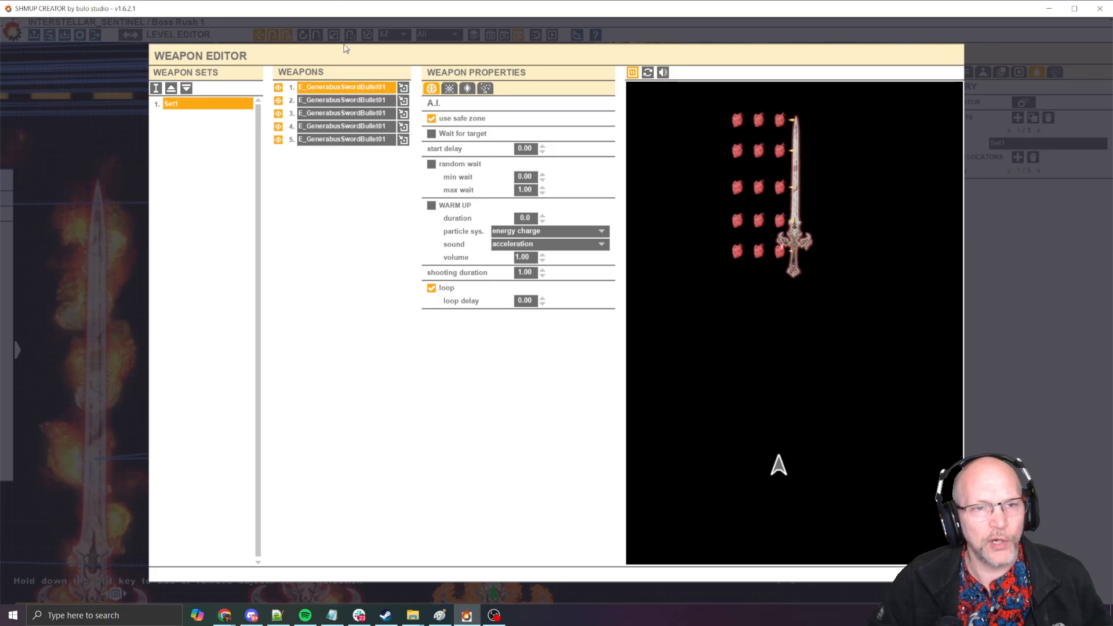
{"action": "left_click", "coordinate": [469, 89]}
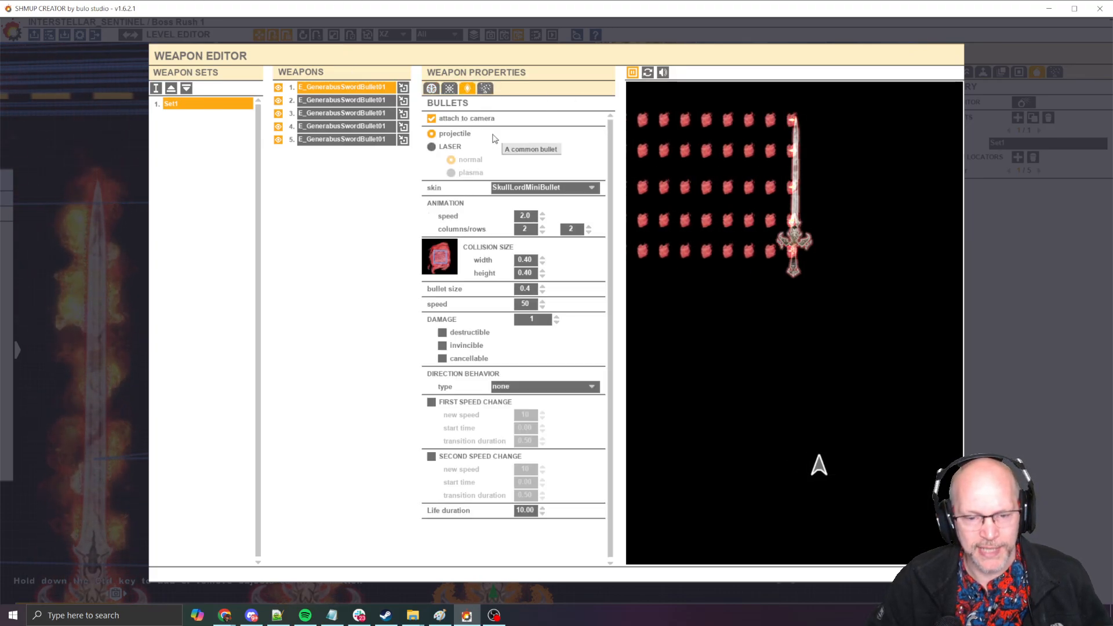
{"action": "left_click", "coordinate": [444, 359]}
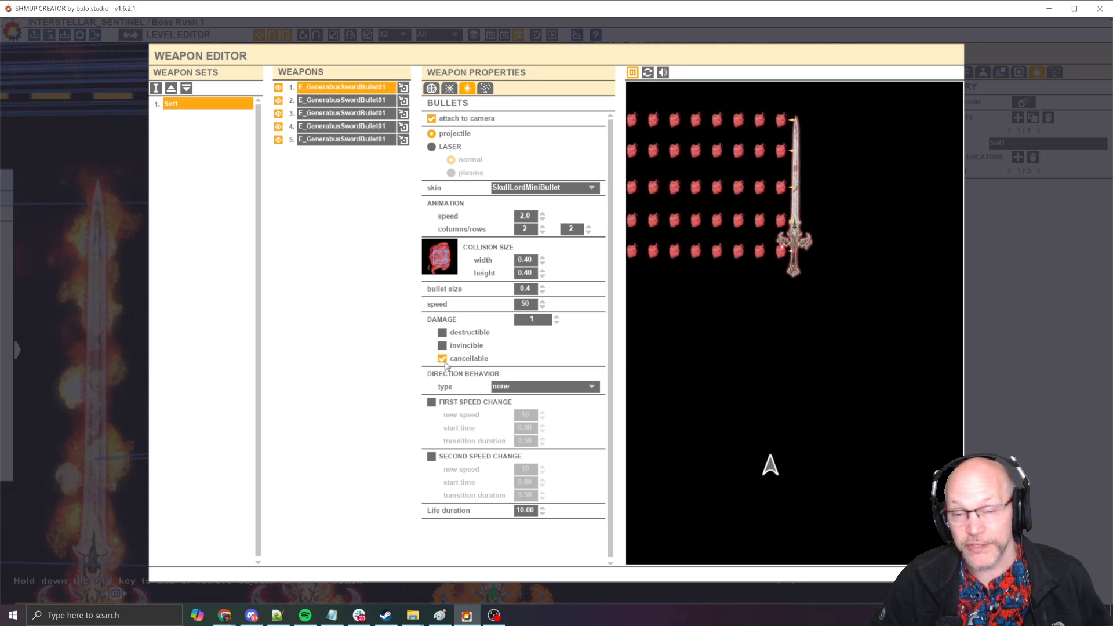
{"action": "left_click", "coordinate": [444, 362]}
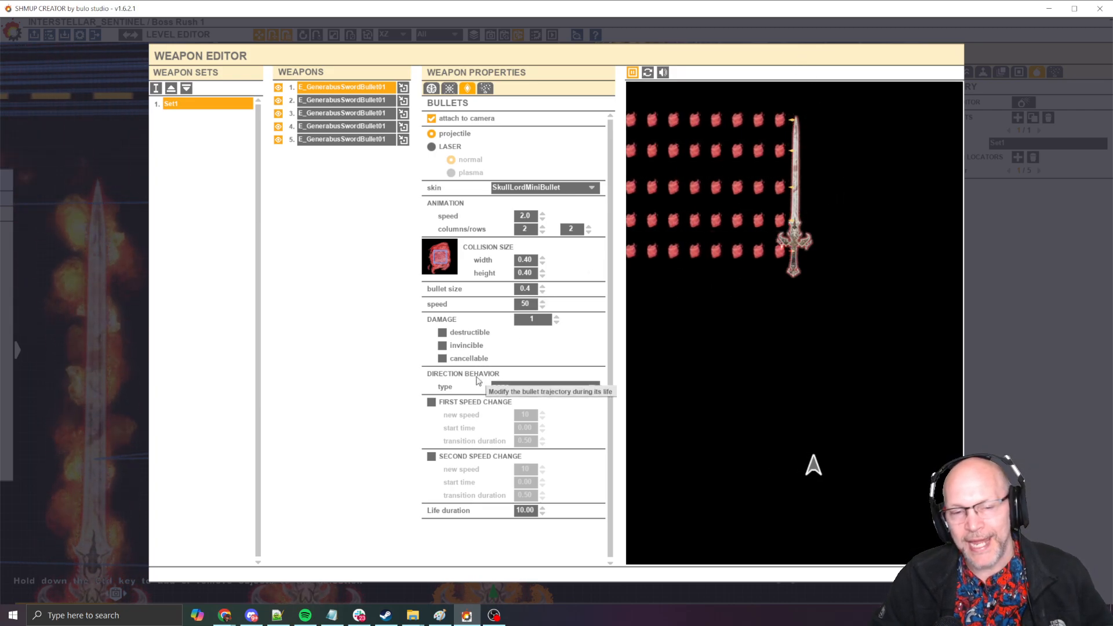
{"action": "left_click", "coordinate": [1093, 438]}
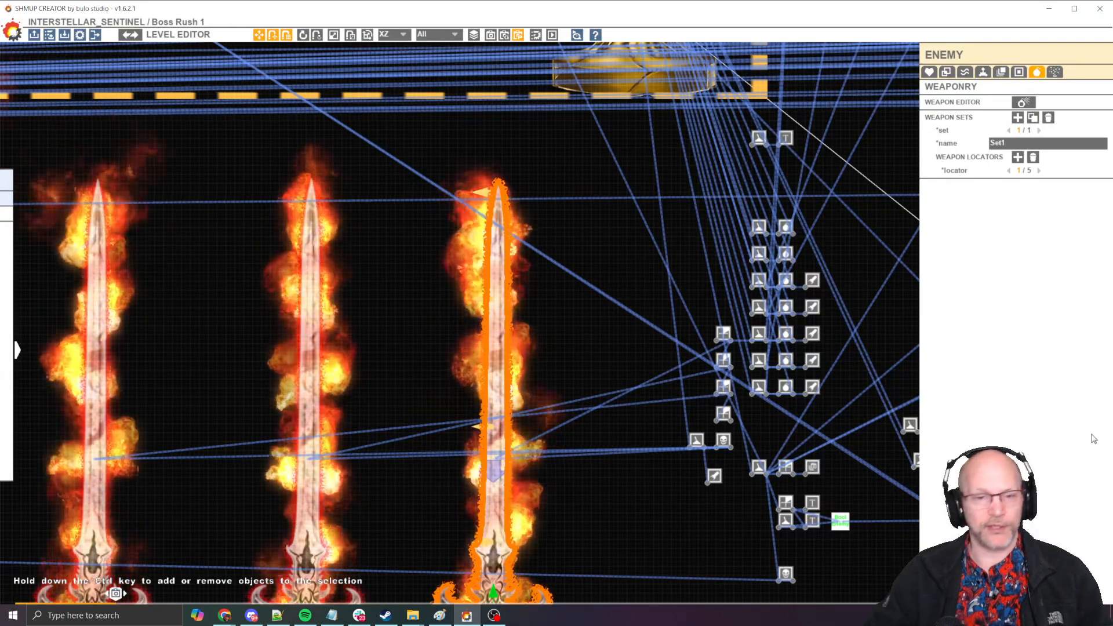
Playtest the boss fight briefly and return to the level editor
{"action": "key", "text": "space"}
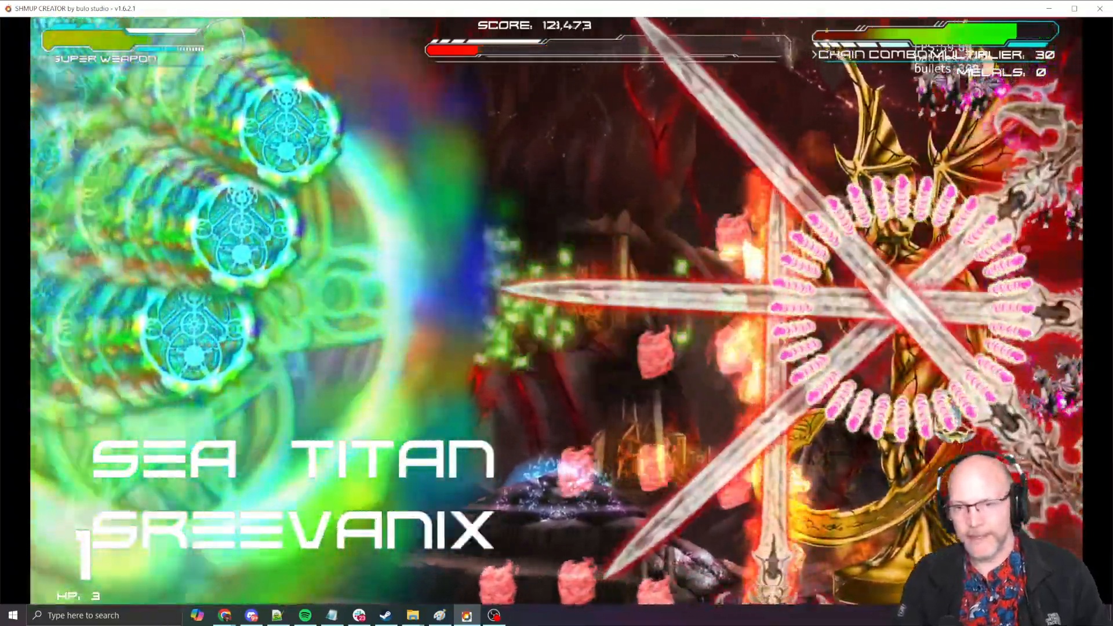
{"action": "key", "text": "Escape"}
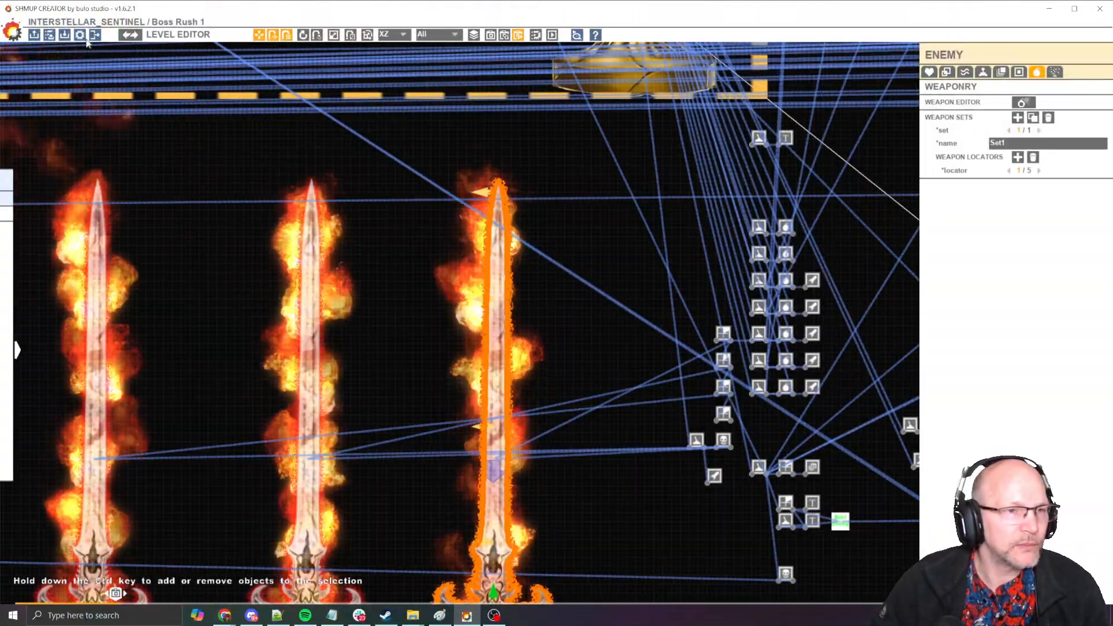
Set the player ship's starting and maximum health points to 1000
{"action": "scroll", "coordinate": [467, 236], "scroll_direction": "down", "scroll_amount": 3}
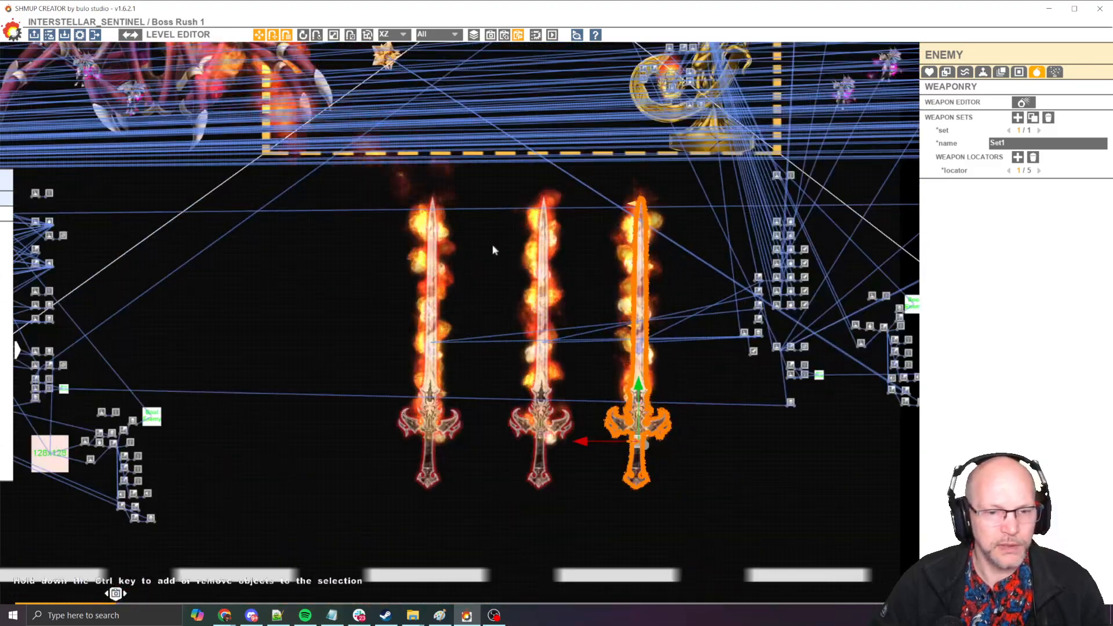
{"action": "scroll", "coordinate": [492, 251], "scroll_direction": "down", "scroll_amount": 2}
{"action": "middle_click_drag", "start_coordinate": [427, 131], "coordinate": [423, 340]}
{"action": "scroll", "coordinate": [340, 318], "scroll_direction": "up", "scroll_amount": 3}
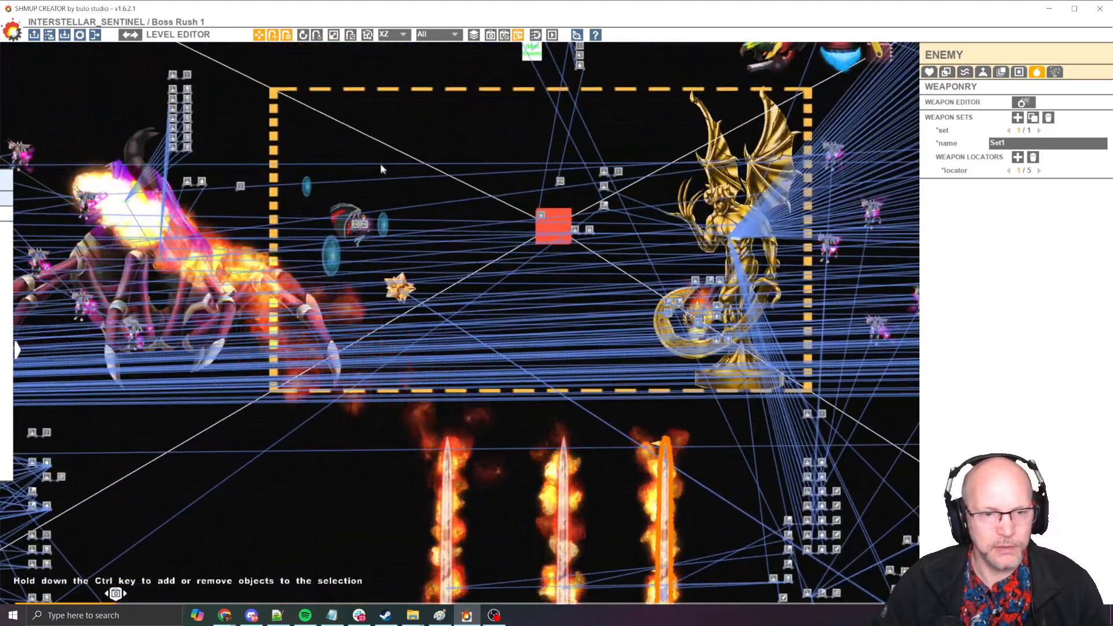
{"action": "left_click", "coordinate": [364, 231]}
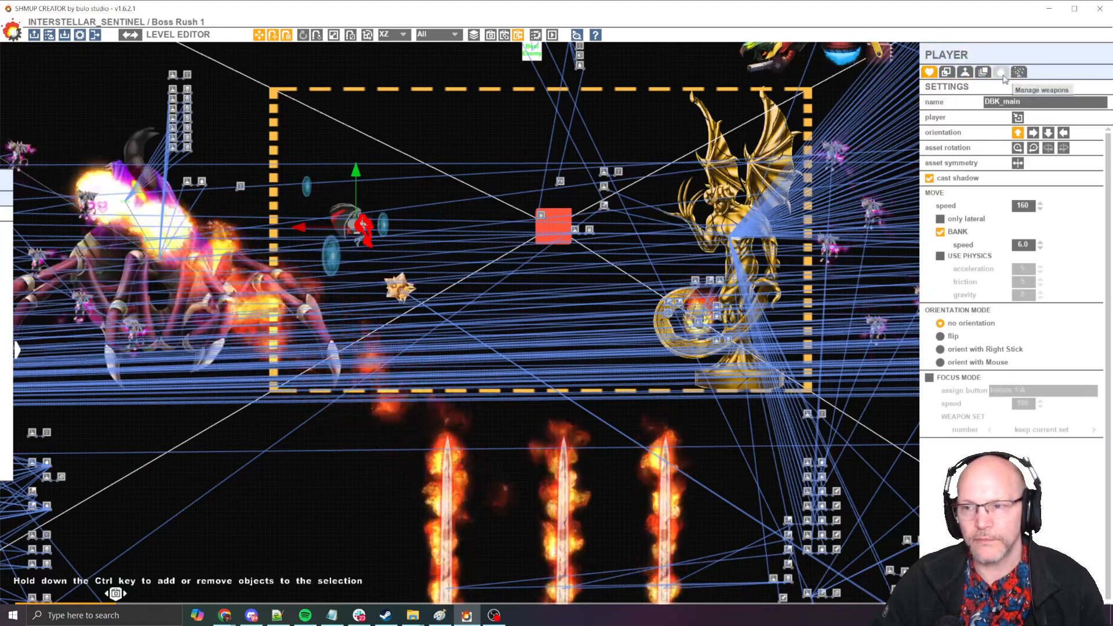
{"action": "left_click", "coordinate": [967, 74]}
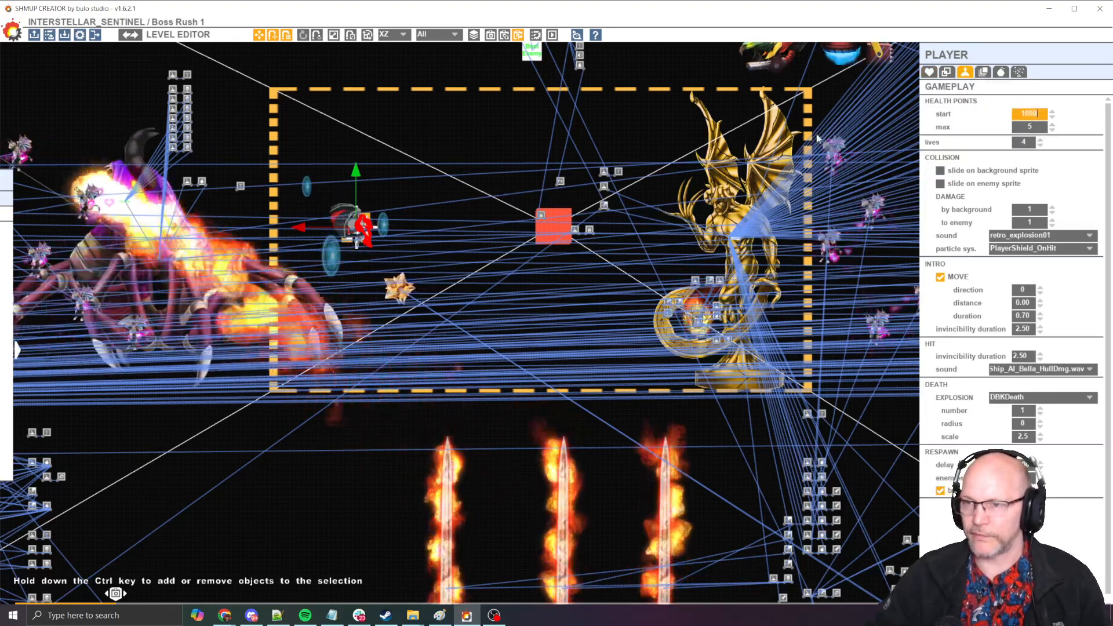
Apply the editor's sound preferences with sound enabled
{"action": "left_click", "coordinate": [130, 35]}
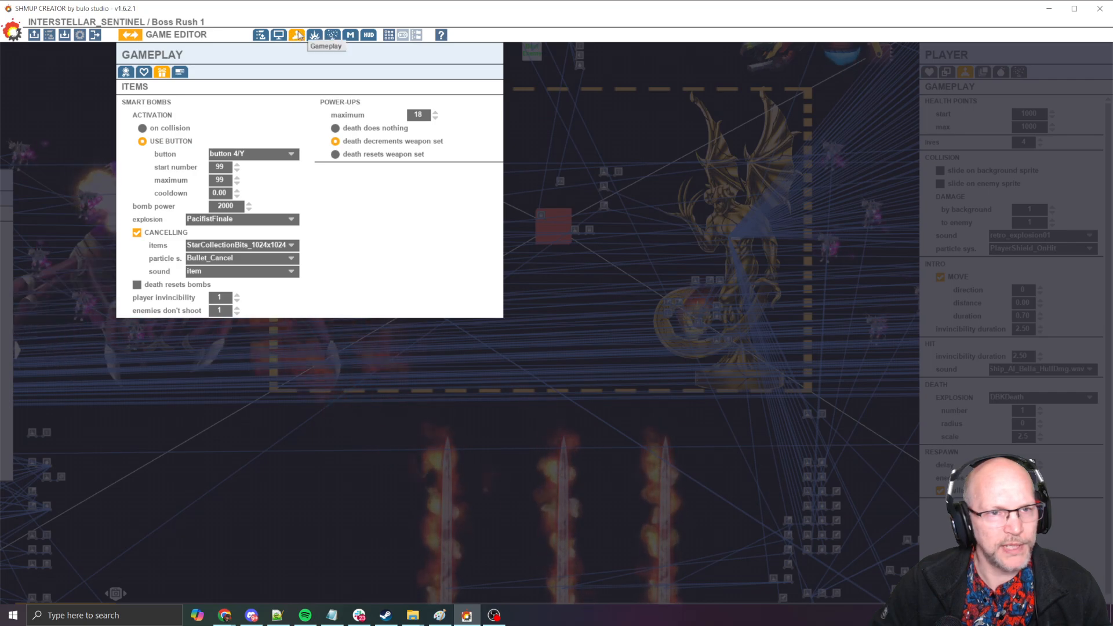
{"action": "left_click", "coordinate": [261, 36]}
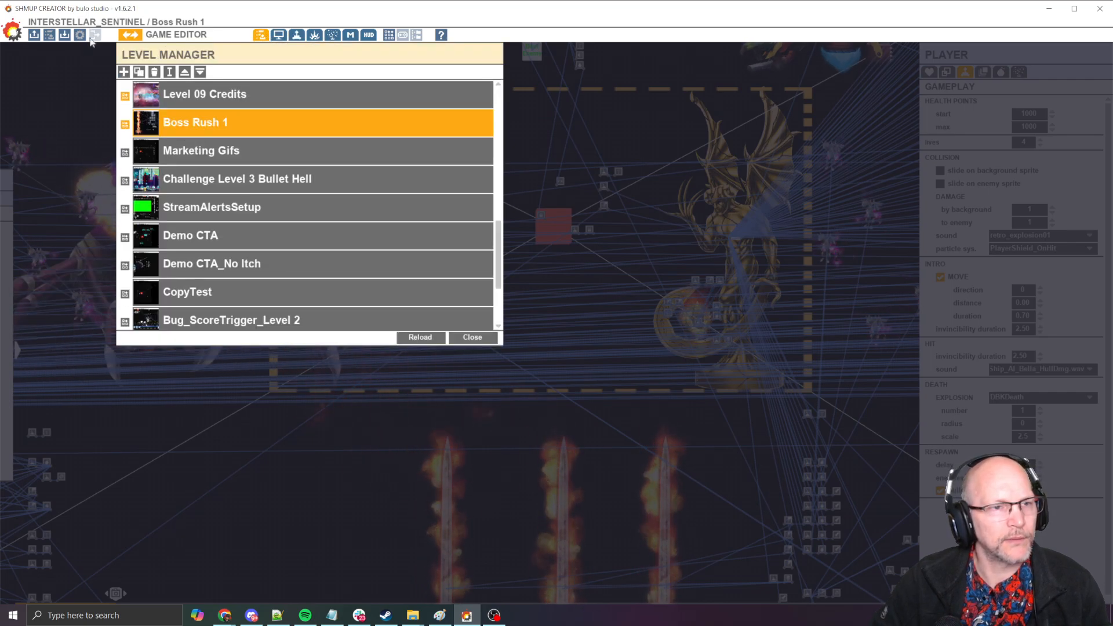
{"action": "left_click", "coordinate": [131, 35]}
{"action": "left_click", "coordinate": [82, 34]}
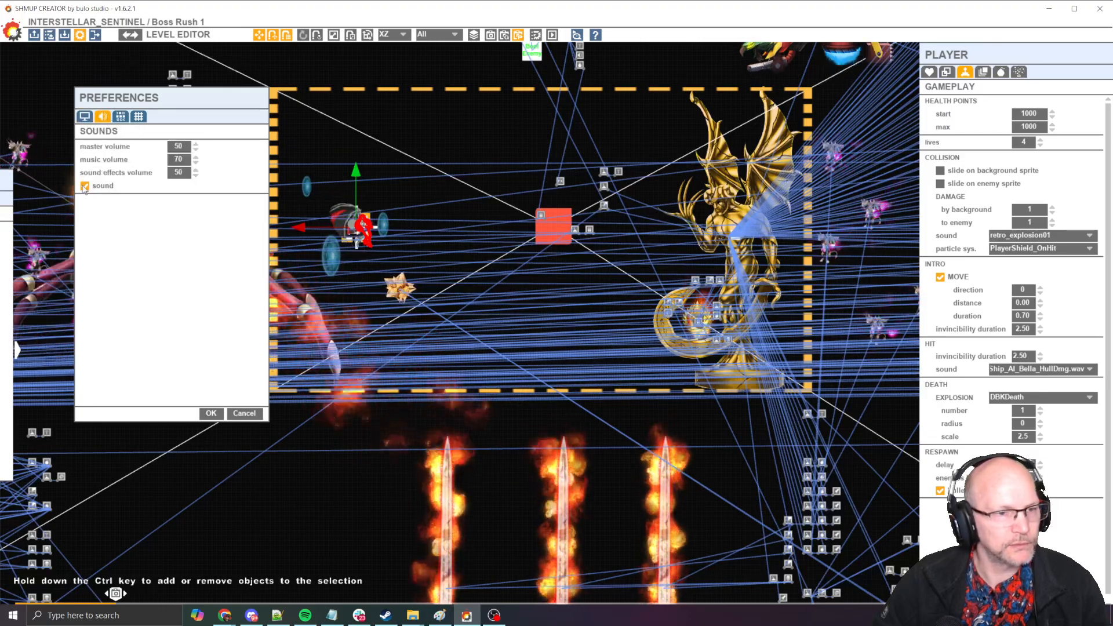
{"action": "left_click", "coordinate": [211, 414]}
Playtest the golden demon boss fight, circle a row of sword bullets, play through the boss's defeat and return to the level editor
{"action": "key", "text": "space"}
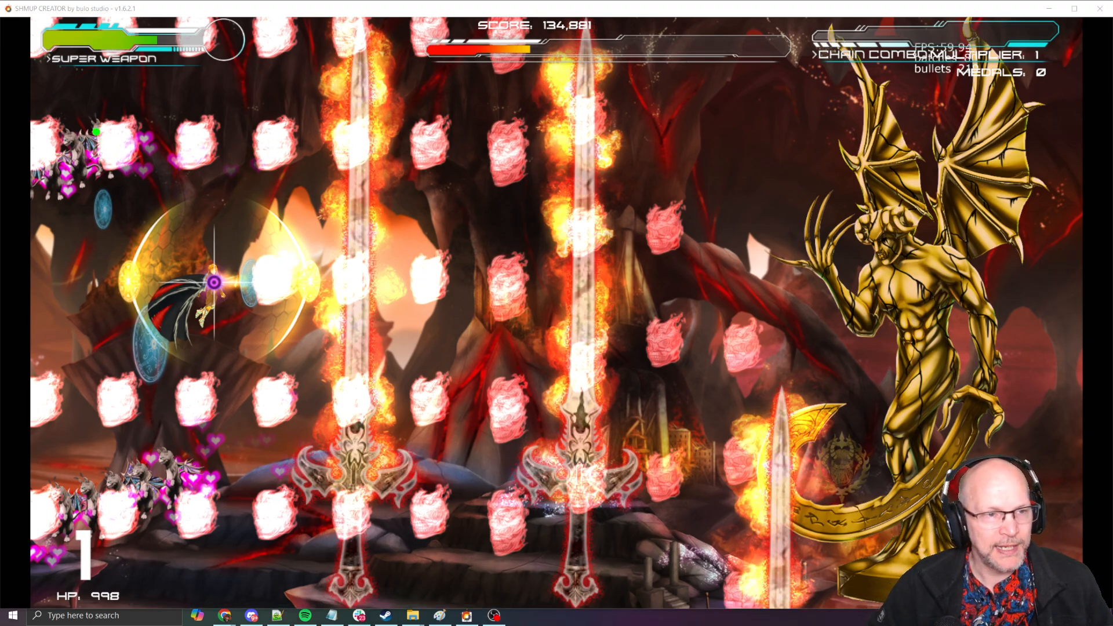
{"action": "mouse_move", "coordinate": [16, 149]}
{"action": "left_mouse_down"}
{"action": "mouse_move", "coordinate": [595, 150]}
{"action": "mouse_move", "coordinate": [424, 104]}
{"action": "mouse_move", "coordinate": [38, 98]}
{"action": "left_mouse_up"}
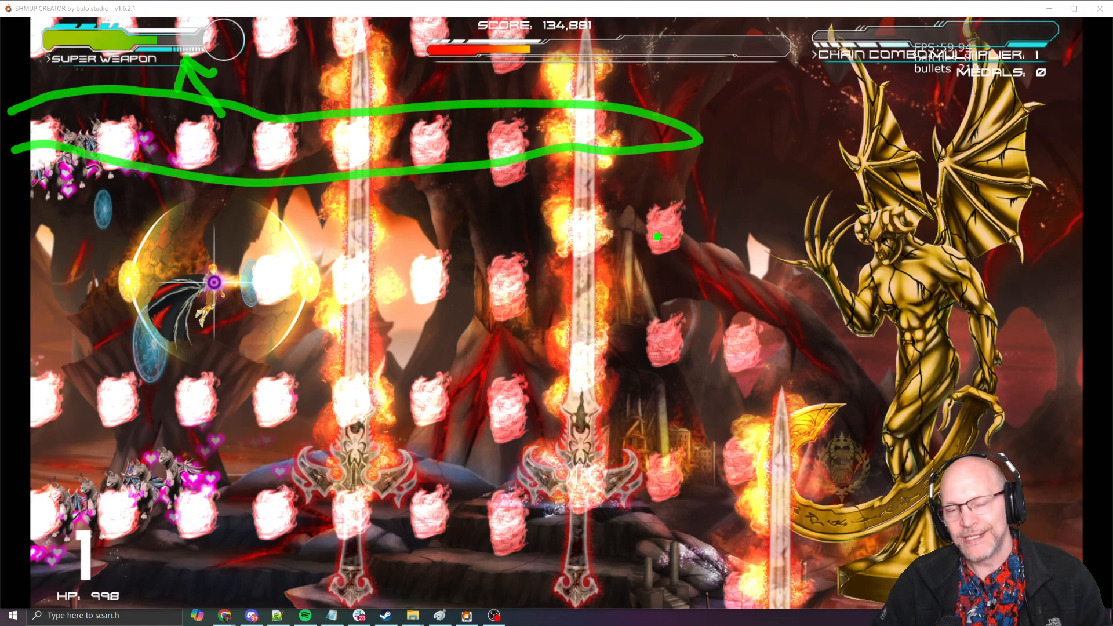
{"action": "key", "text": "Escape"}
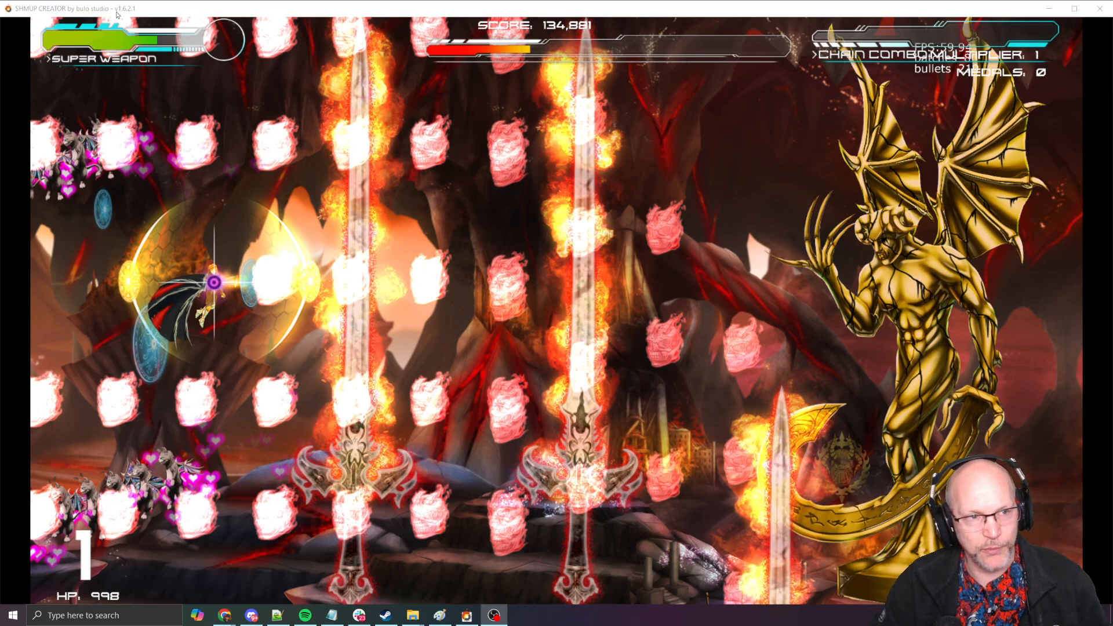
{"action": "left_click", "coordinate": [457, 266]}
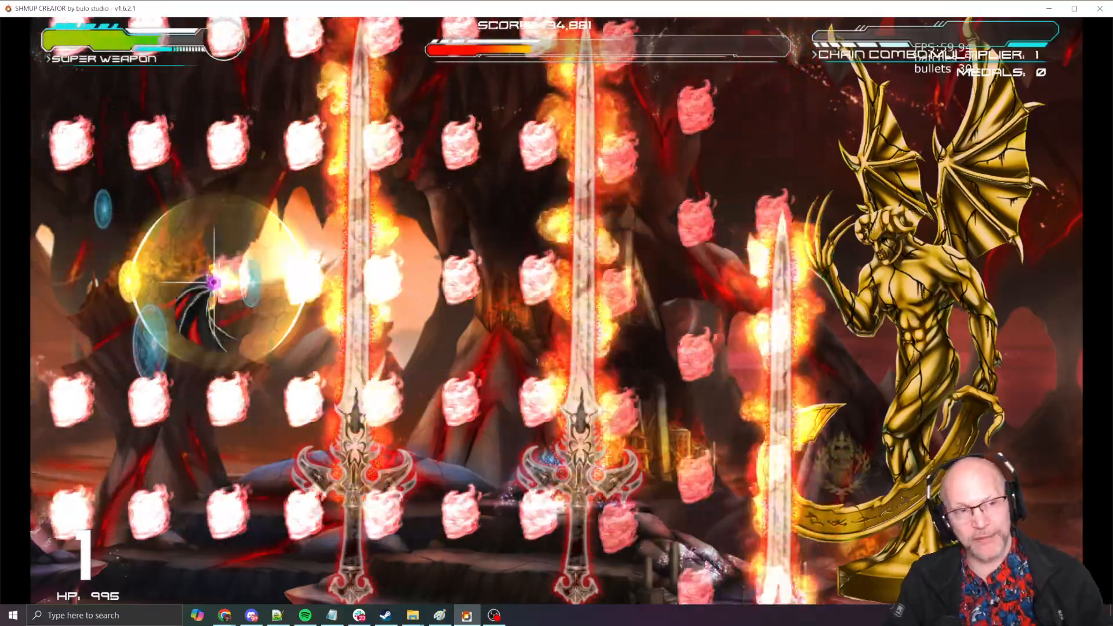
{"action": "key", "text": "Up"}
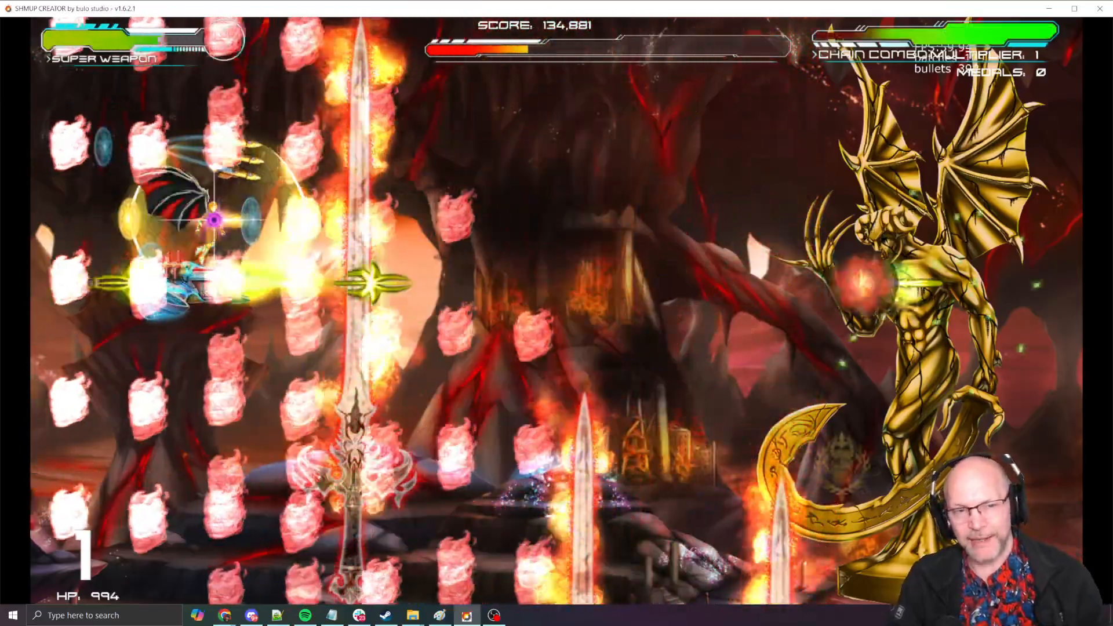
{"action": "key", "text": "Left"}
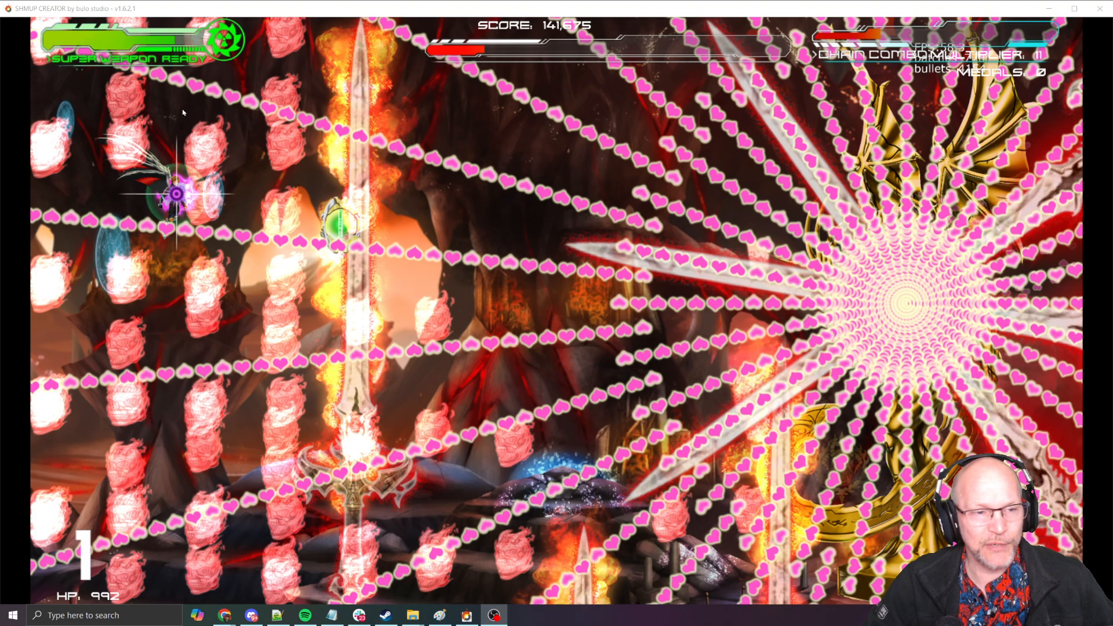
{"action": "left_click", "coordinate": [264, 152]}
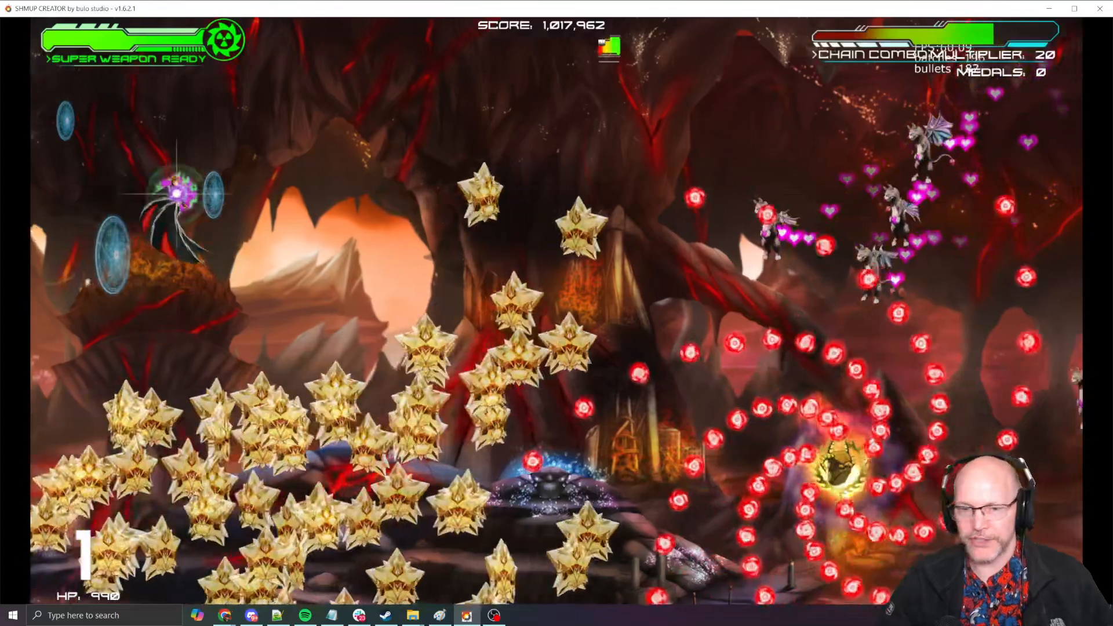
{"action": "key", "text": "Escape"}
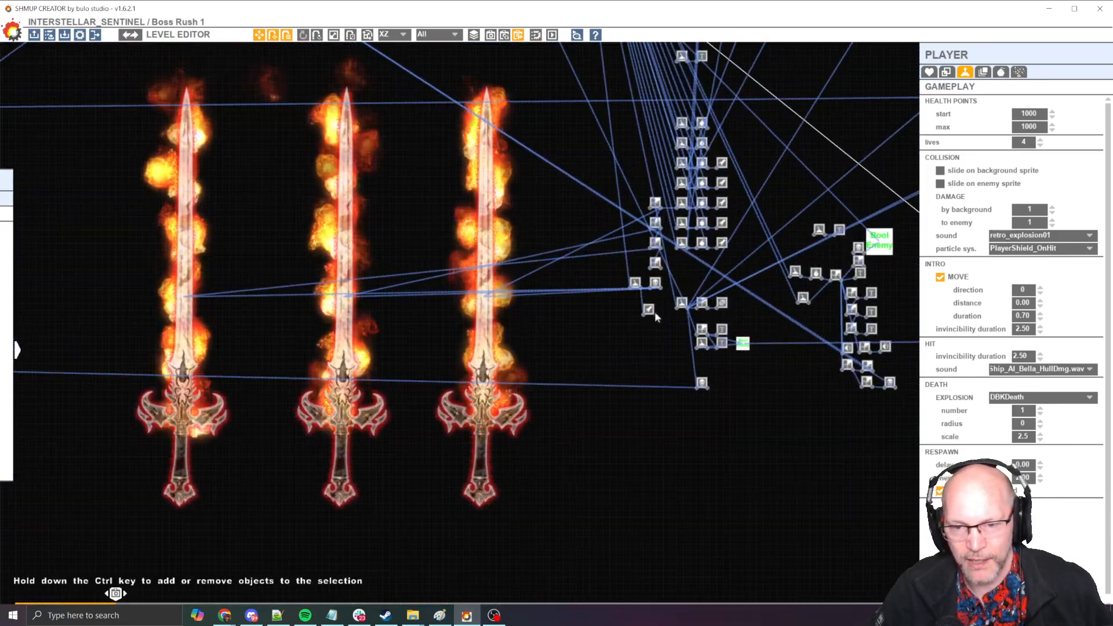
Enable cancelling on the smart bomb beside the swords, with the bullets' cancellable property overridden and no item
{"action": "left_click", "coordinate": [649, 310]}
{"action": "scroll", "coordinate": [653, 315], "scroll_direction": "up", "scroll_amount": 3}
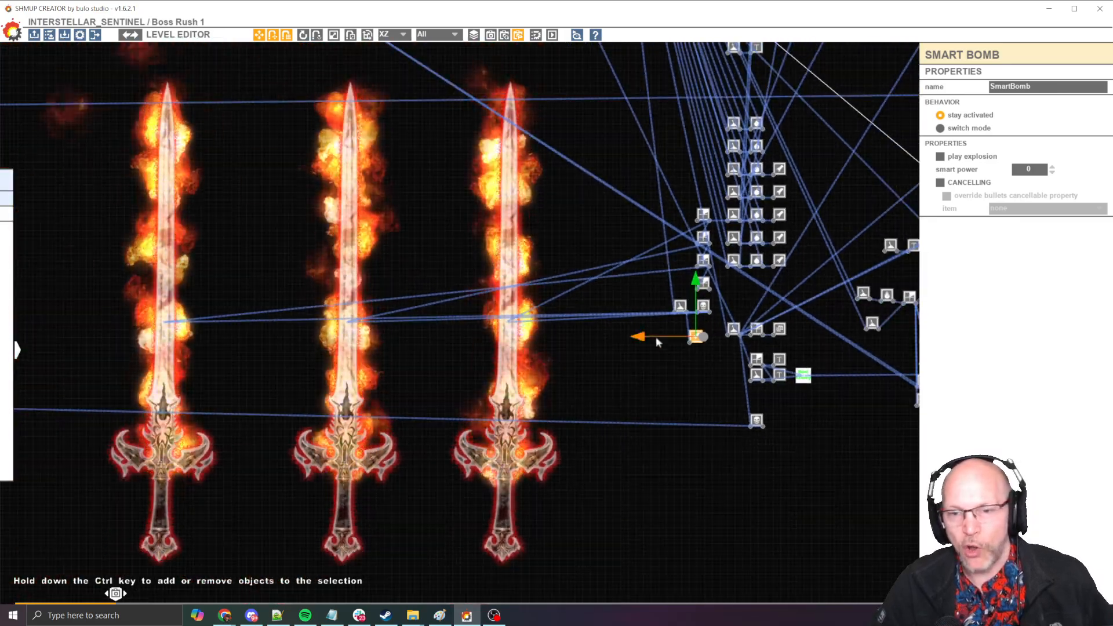
{"action": "middle_click_drag", "start_coordinate": [659, 342], "coordinate": [667, 370]}
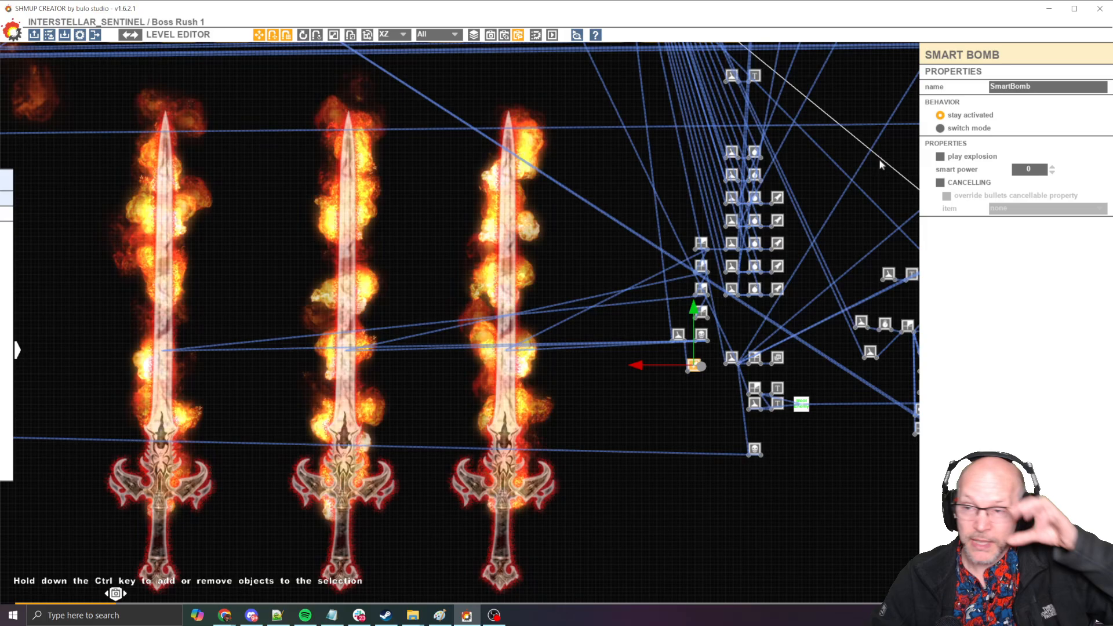
{"action": "middle_click_drag", "start_coordinate": [599, 280], "coordinate": [605, 317]}
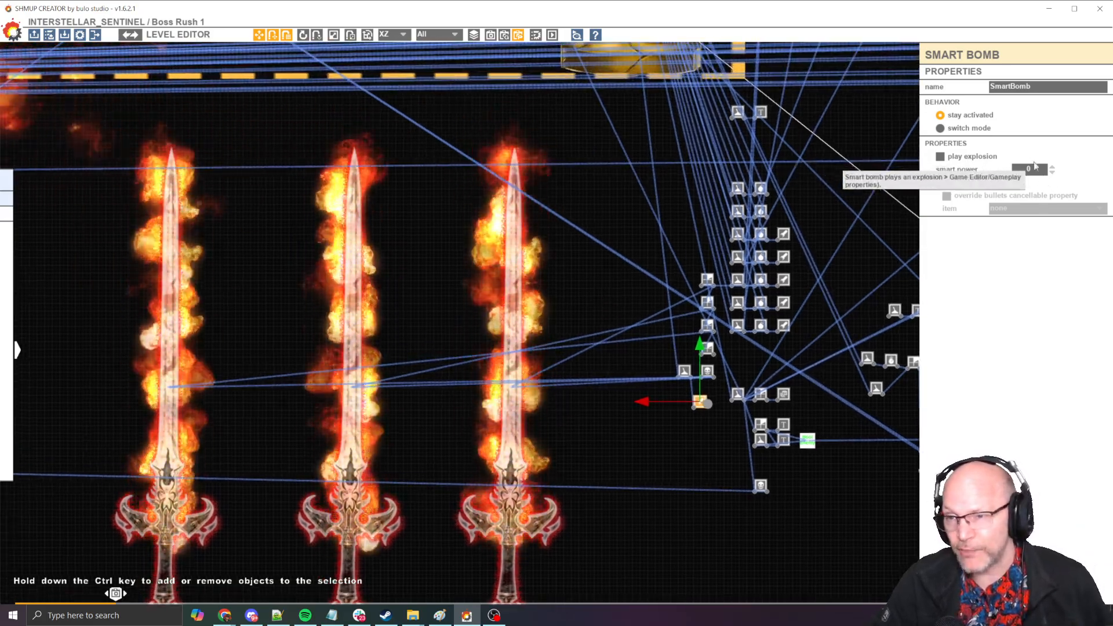
{"action": "left_click", "coordinate": [1015, 173]}
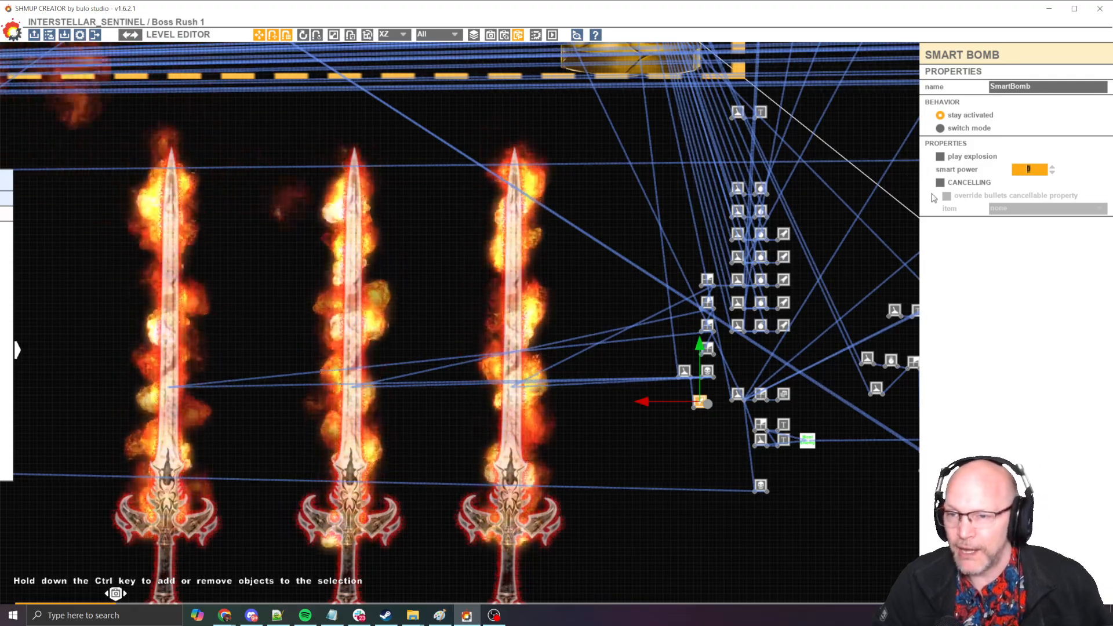
{"action": "left_click", "coordinate": [940, 183]}
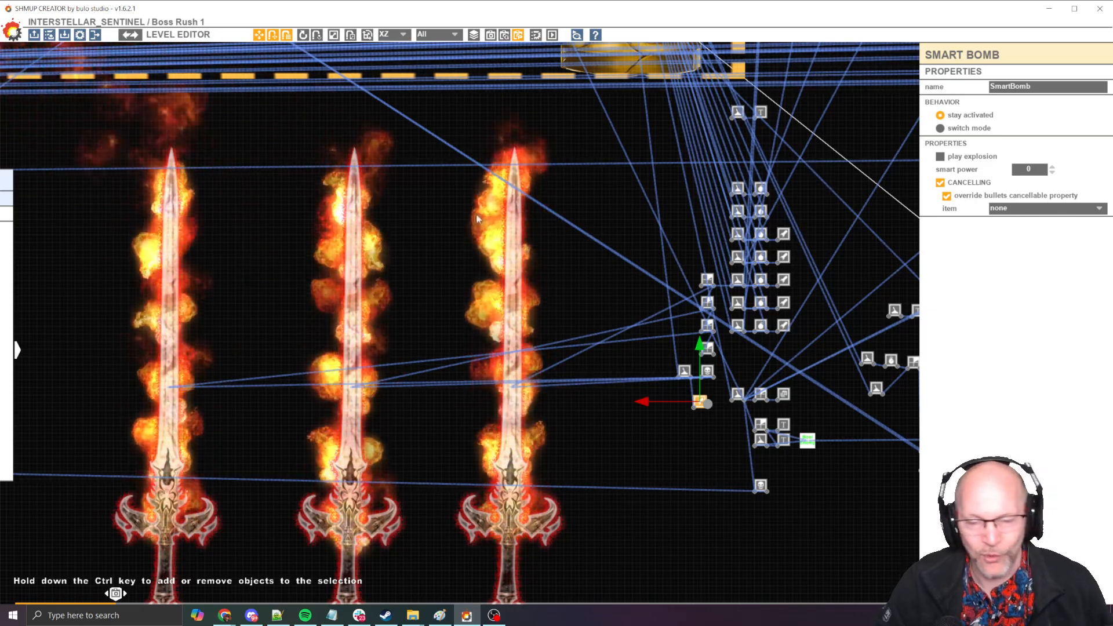
Examine the trigger beside the smart bomb and its connections to the boss and swords
{"action": "scroll", "coordinate": [686, 369], "scroll_direction": "up", "scroll_amount": 1}
{"action": "left_click", "coordinate": [685, 369]}
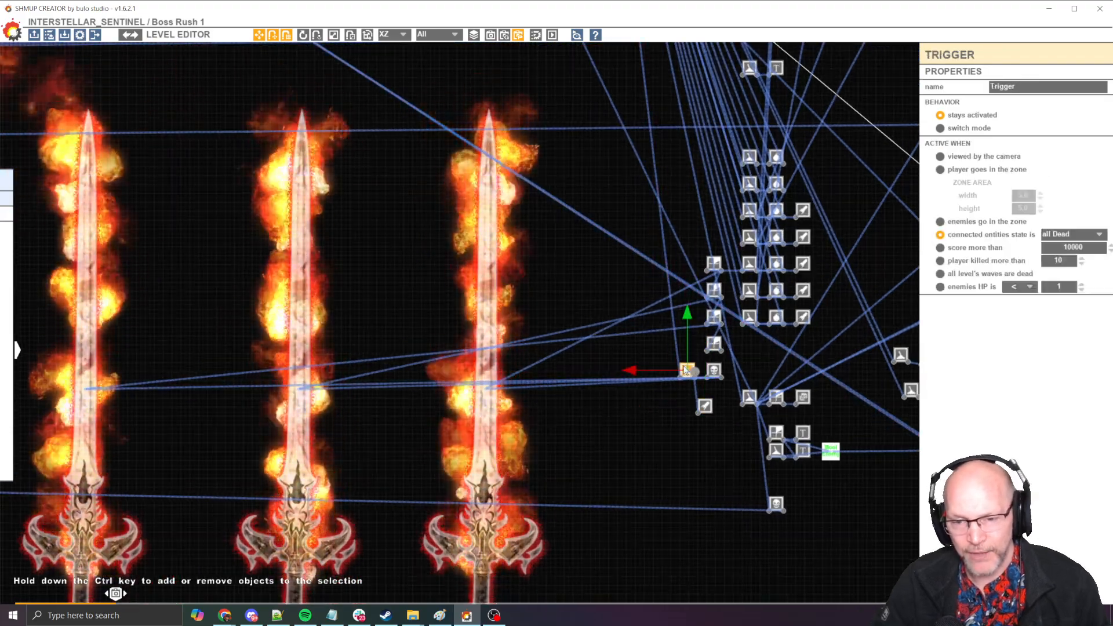
{"action": "middle_click_drag", "start_coordinate": [664, 221], "coordinate": [684, 386]}
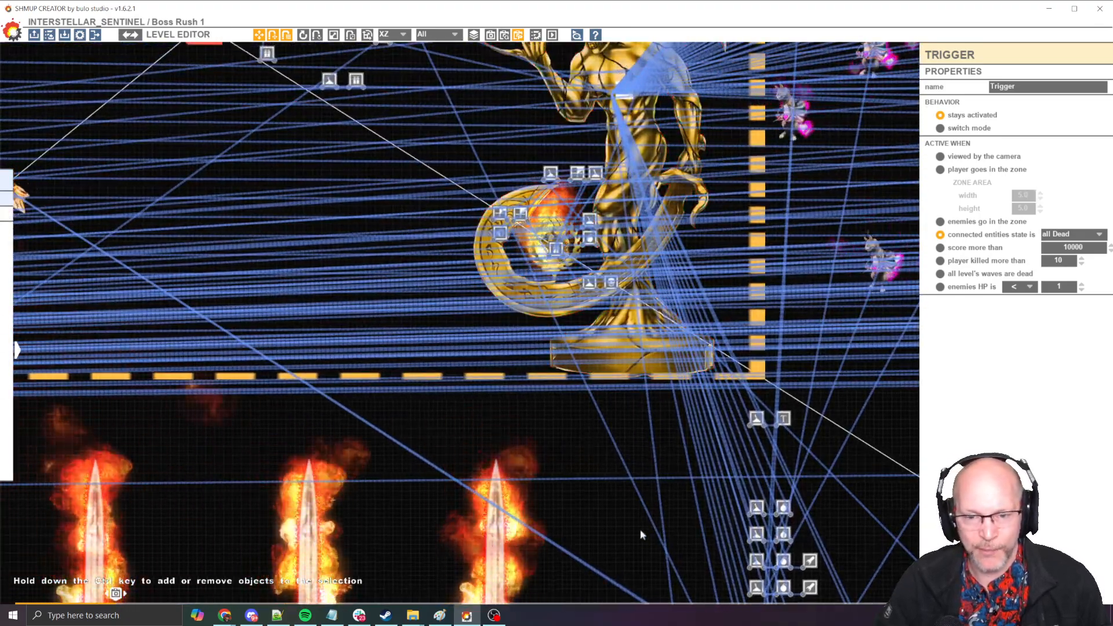
{"action": "middle_click_drag", "start_coordinate": [640, 528], "coordinate": [620, 313]}
{"action": "scroll", "coordinate": [660, 410], "scroll_direction": "up", "scroll_amount": 2}
{"action": "left_click_drag", "start_coordinate": [711, 435], "coordinate": [725, 409]}
{"action": "middle_click_drag", "start_coordinate": [473, 183], "coordinate": [529, 239]}
Playtest the level with the smart bomb's cancelling enabled
{"action": "key", "text": "space"}
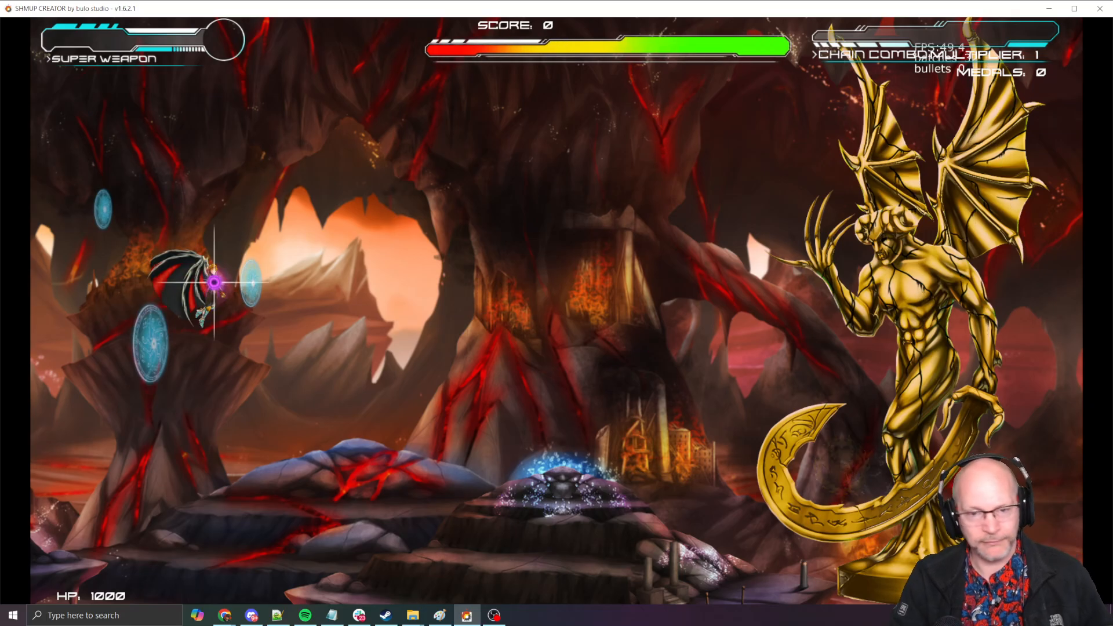